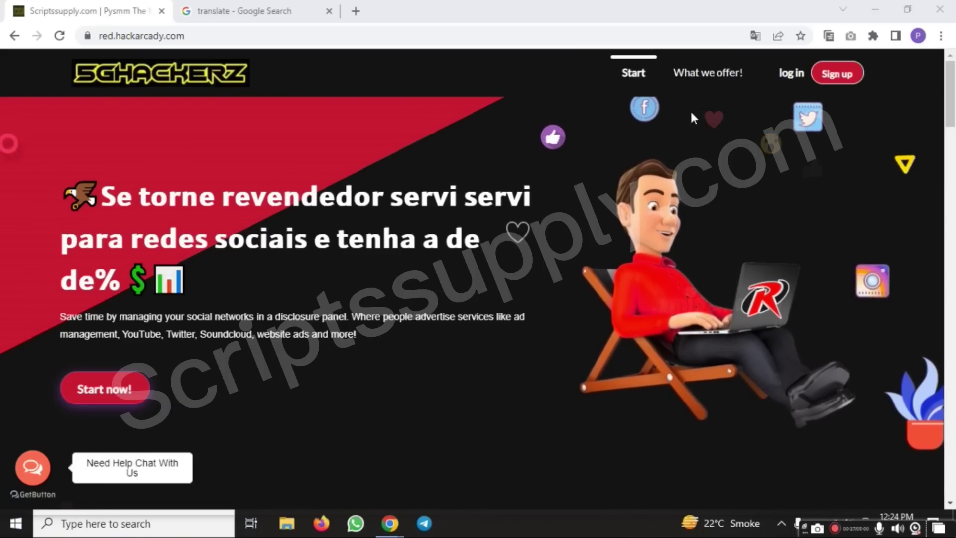
Go from the red.hackarcady.com landing page to the SmartPanel login page
left_click(787, 75)
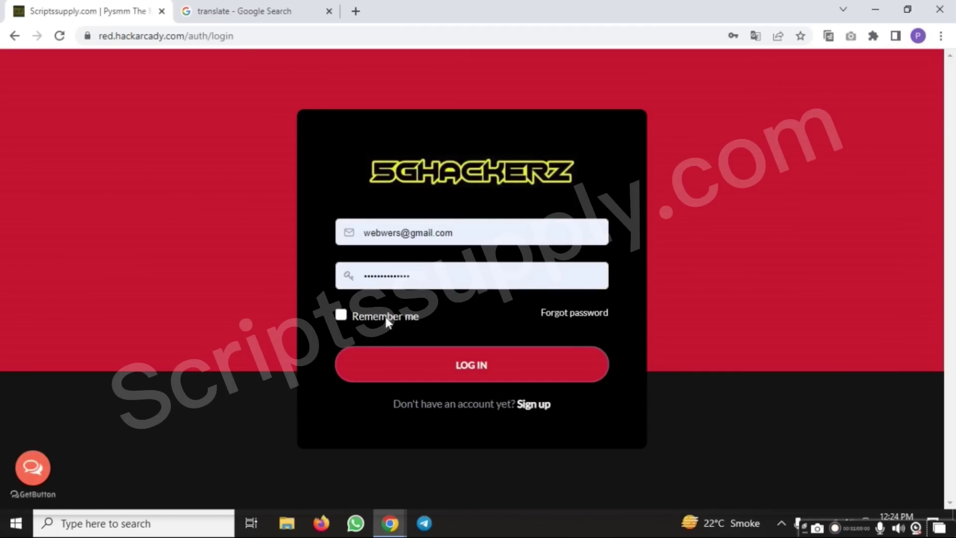
Sign in as admin, expand the order history options, and skim the SmartPanel script article window
left_click(445, 365)
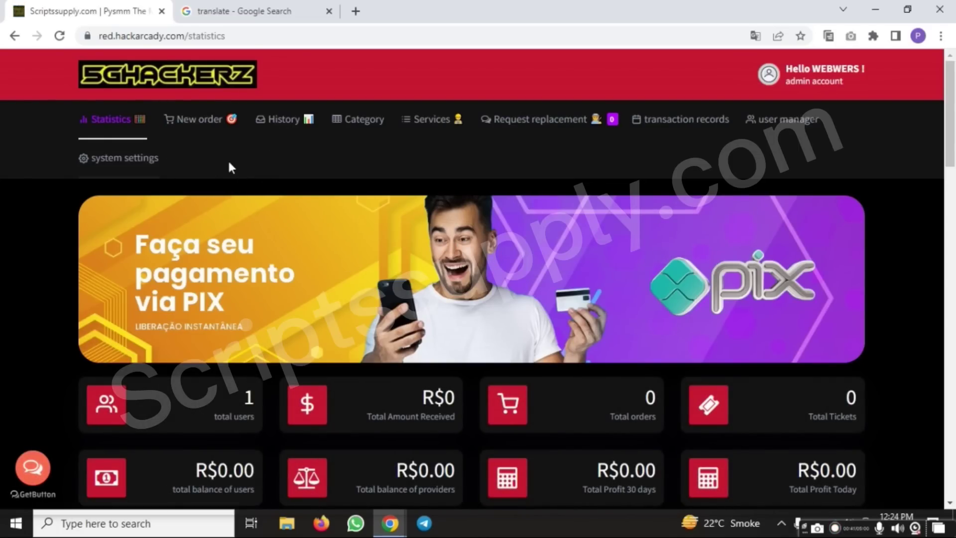
left_click(296, 130)
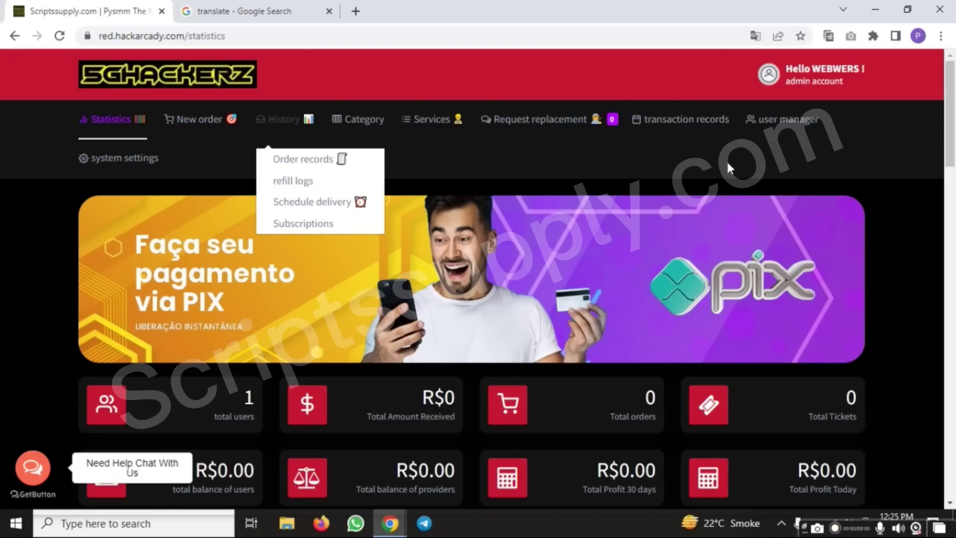
mouse_move(383, 521)
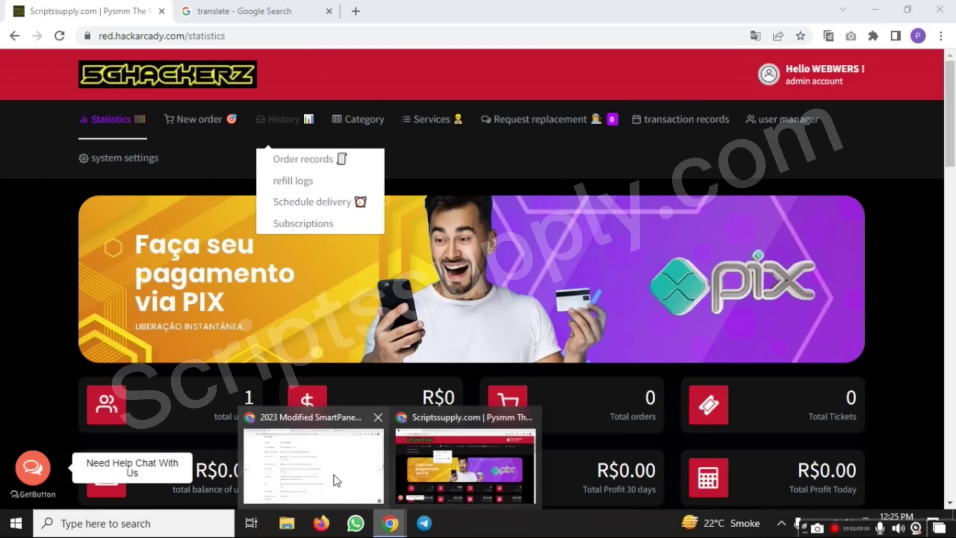
left_click(334, 475)
scroll(358, 237, "up", 5)
scroll(358, 237, "up", 15)
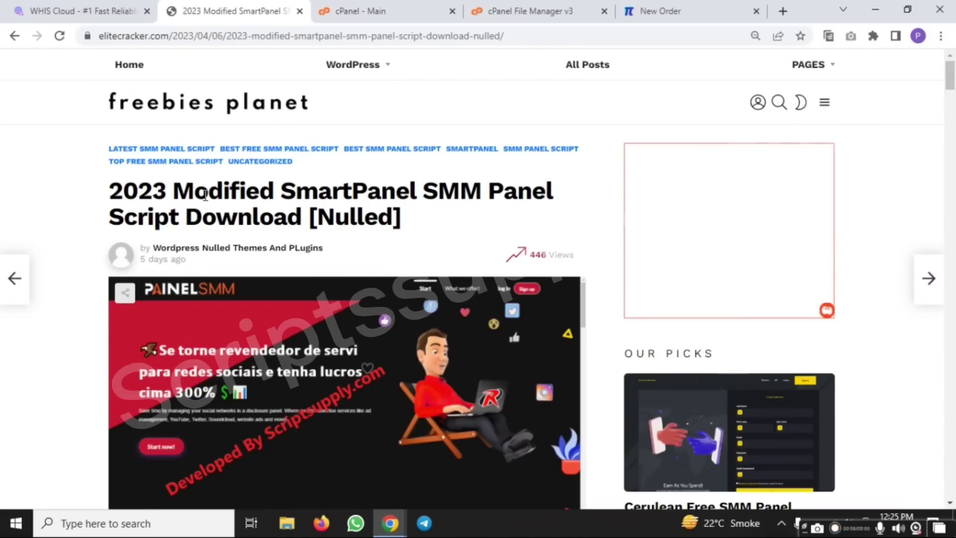
scroll(292, 316, "down", 20)
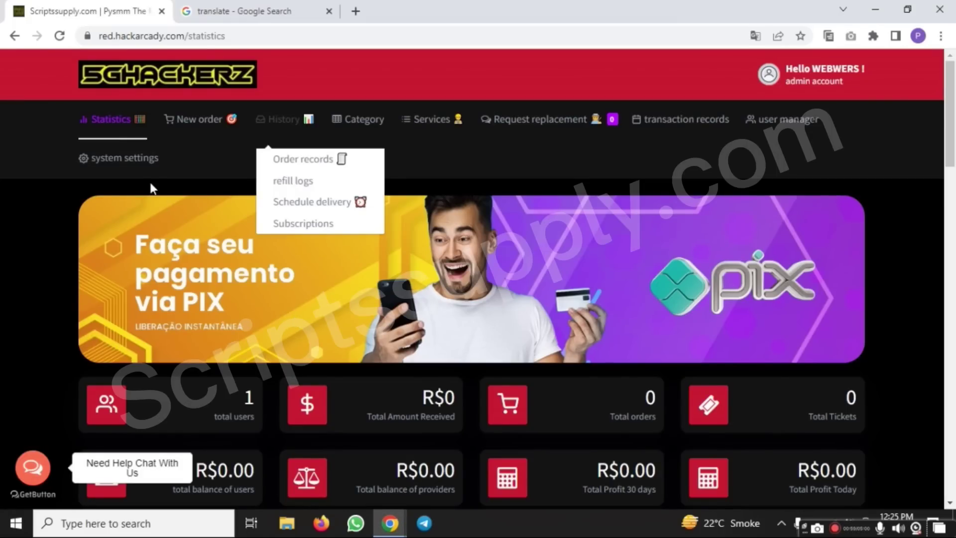
Open System Settings > Language and translate the page into English
left_click(131, 171)
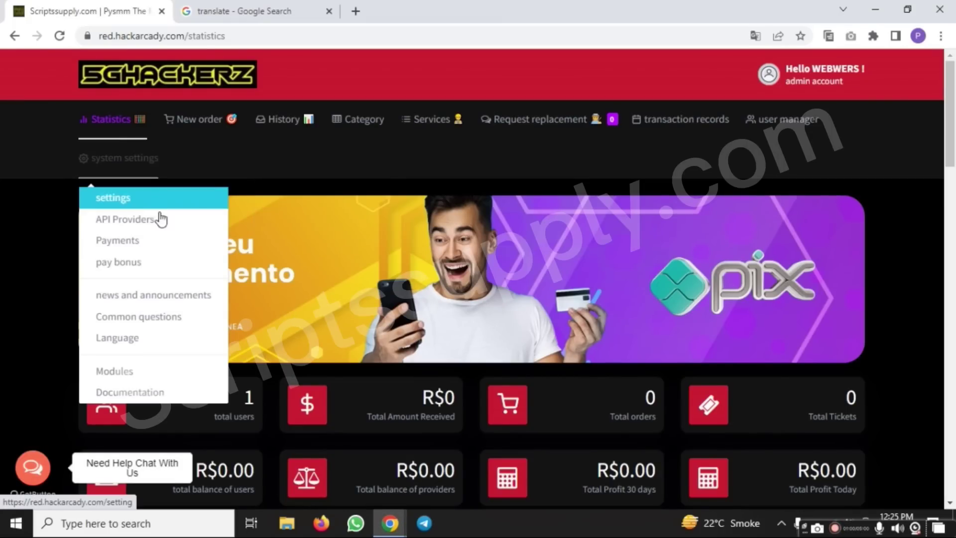
left_click(170, 344)
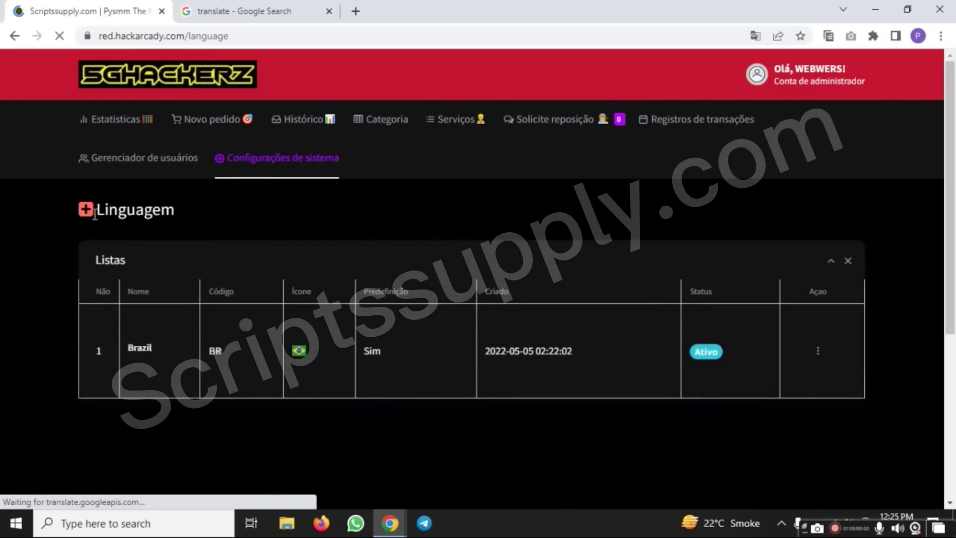
right_click(350, 219)
left_click(417, 387)
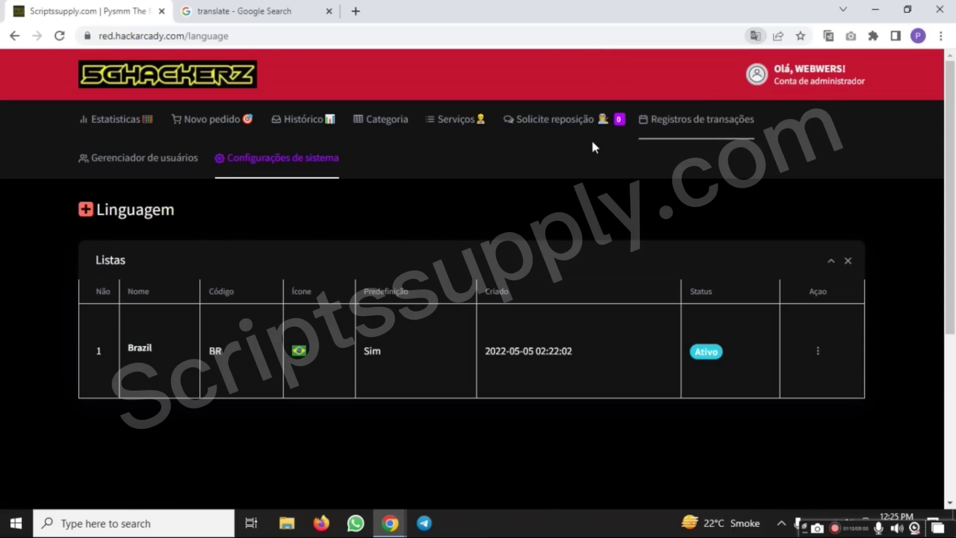
Check the server requirements table in the SmartPanel article, then switch to the WHIS Cloud plans tab
mouse_move(390, 523)
left_click(352, 489)
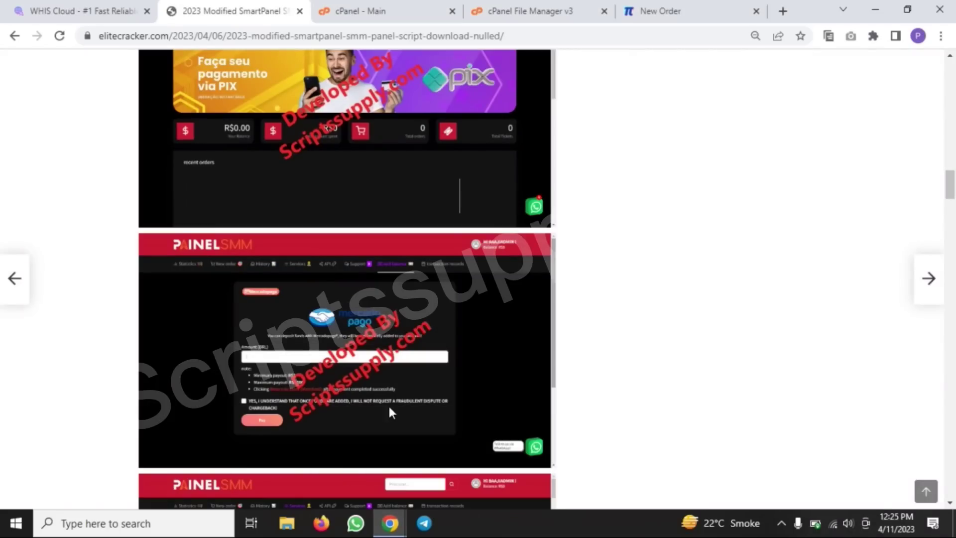
scroll(442, 250, "down", 20)
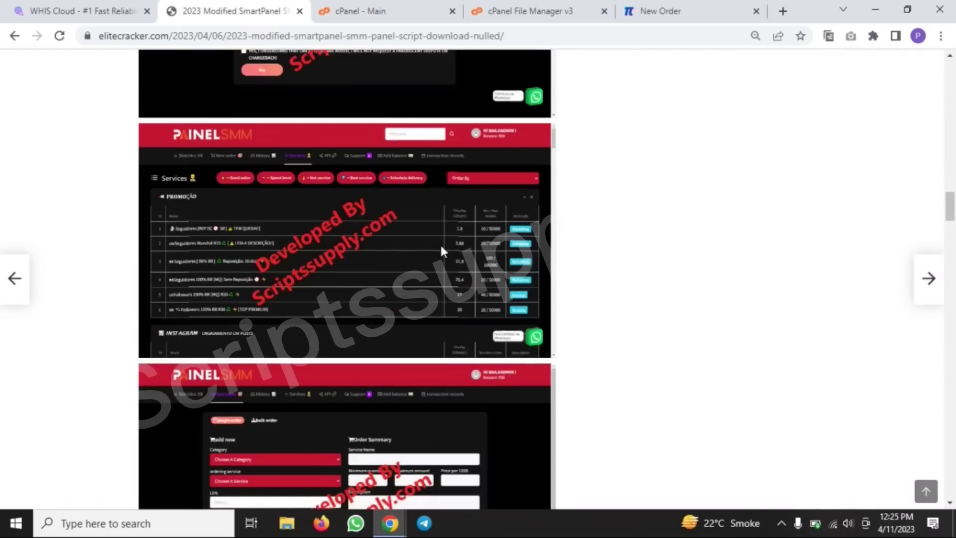
scroll(449, 279, "up", 9)
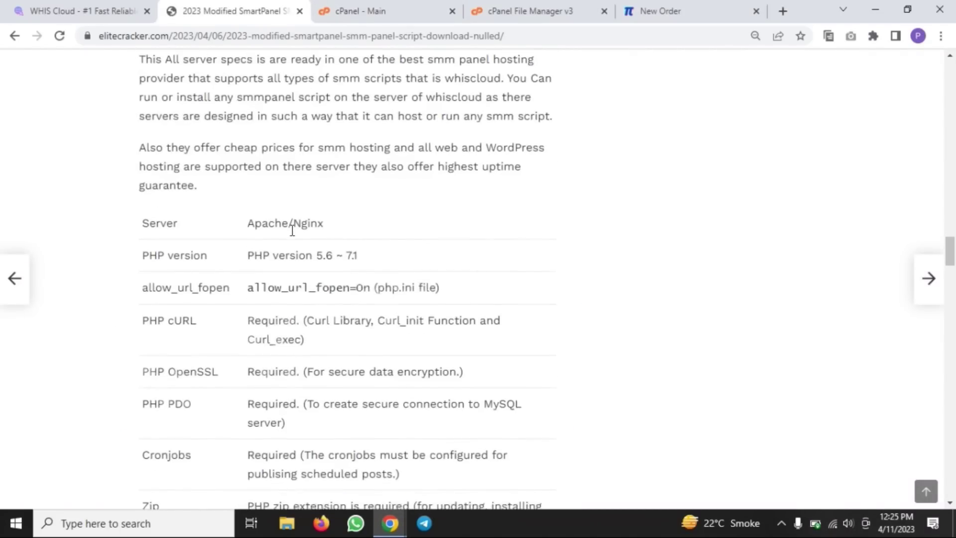
scroll(307, 224, "down", 4)
scroll(314, 206, "up", 3)
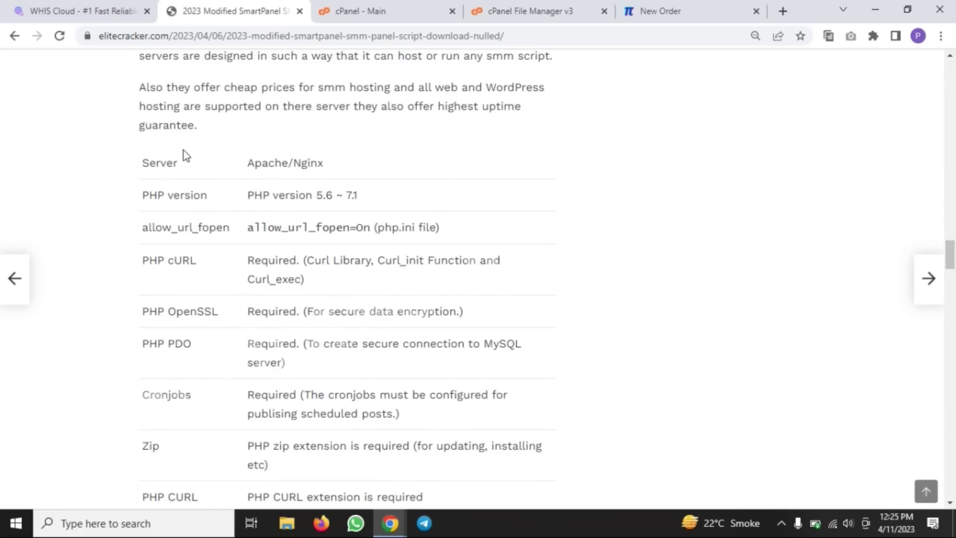
left_click(82, 11)
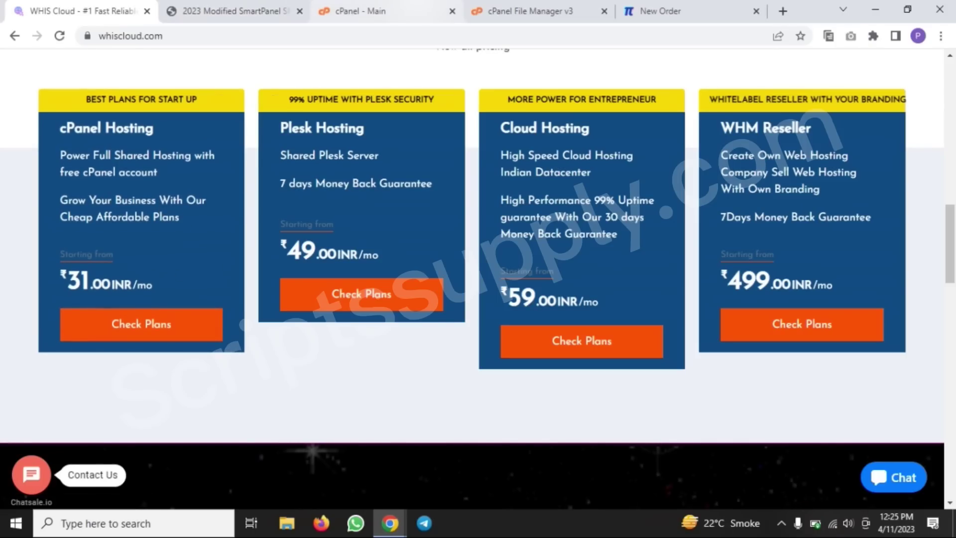
Locate and select Red-Smarty-Sell.zip in File Manager's public_html/red, then return to cPanel Main
left_click(369, 10)
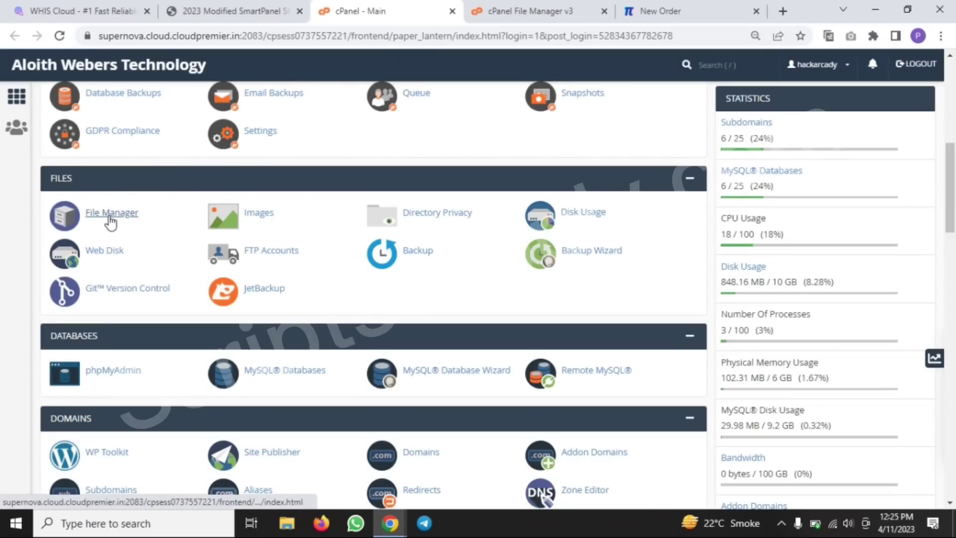
left_click(124, 216)
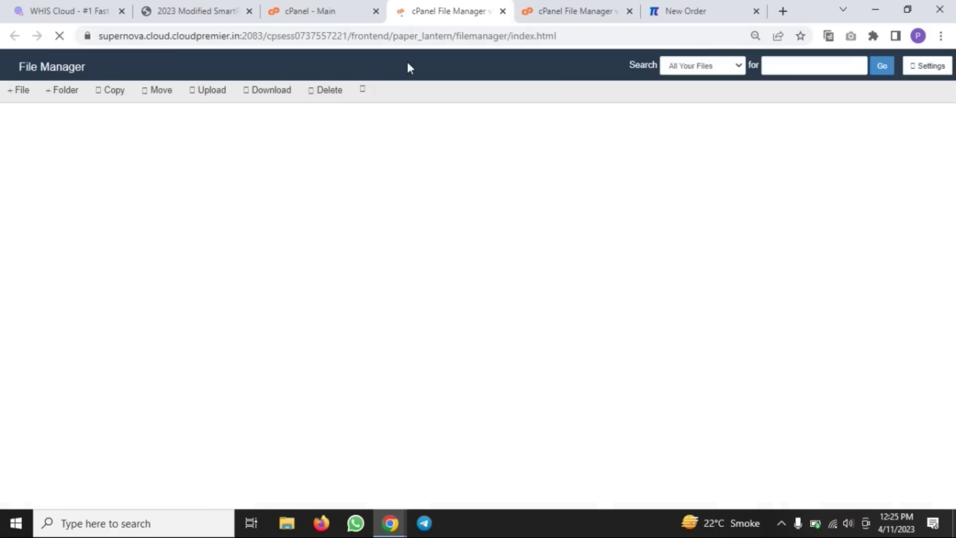
scroll(340, 310, "down", 5)
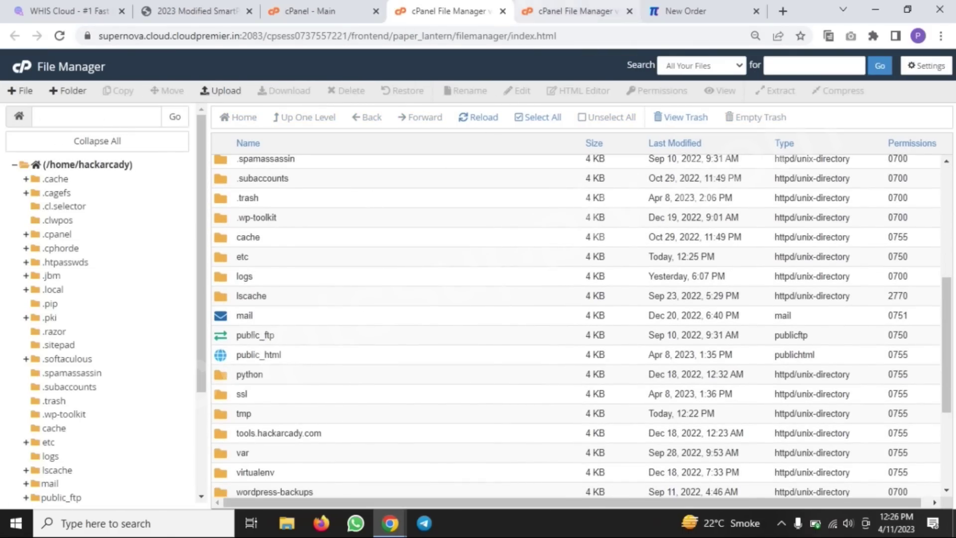
left_click(573, 11)
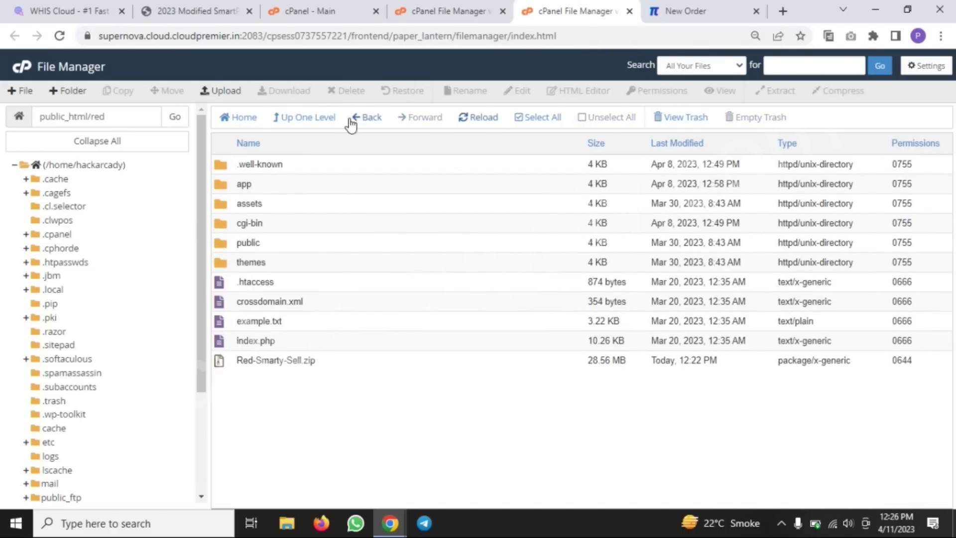
left_click(329, 367)
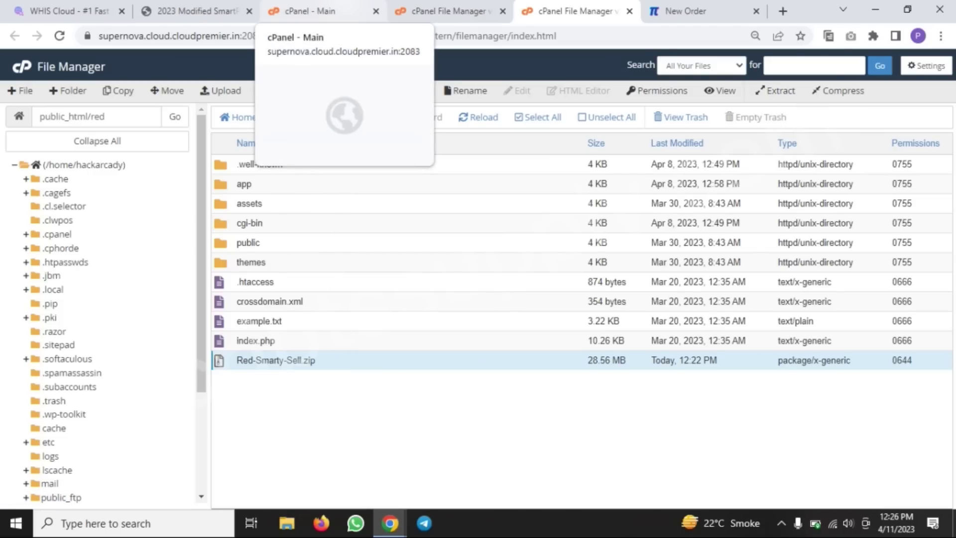
left_click(349, 12)
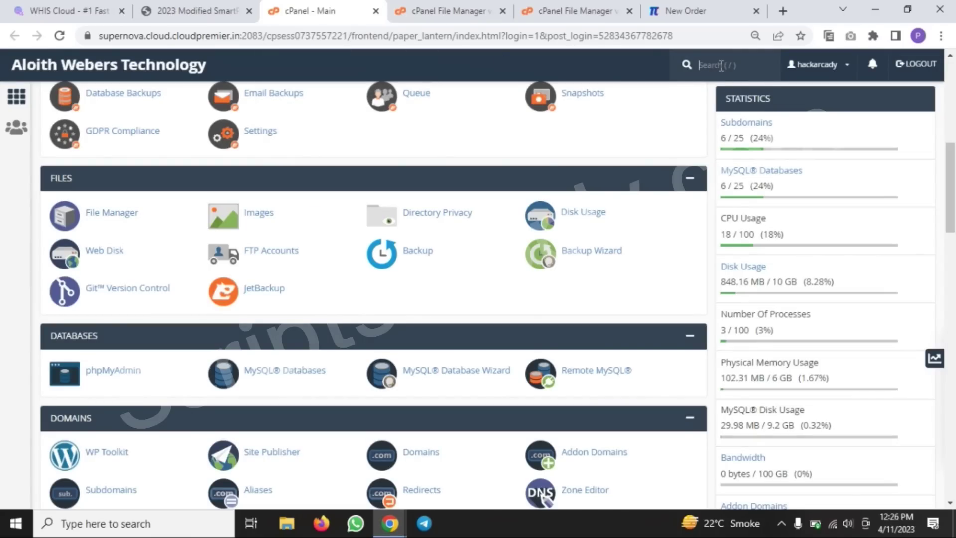
Search cPanel for 'wiza' and open the MySQL Database Wizard
type("wizar")
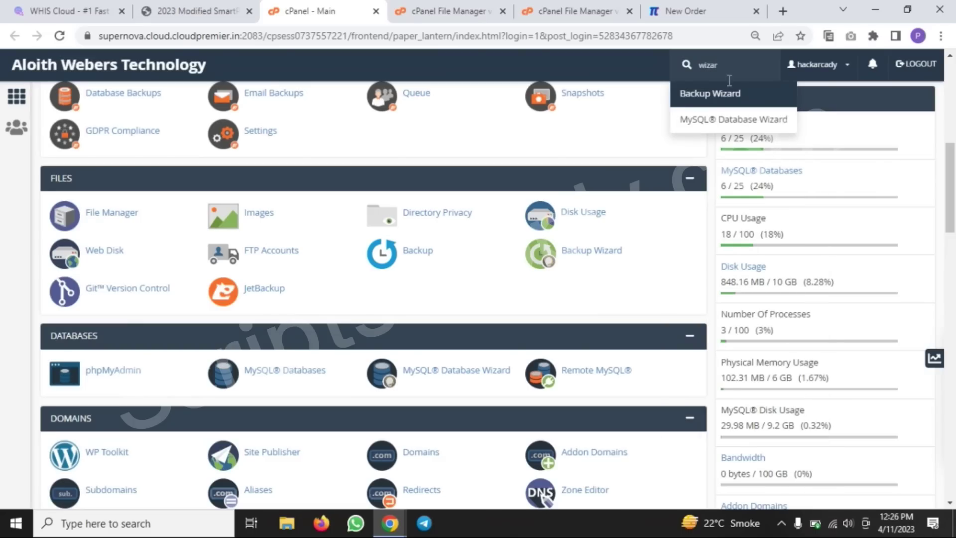
left_click(728, 124)
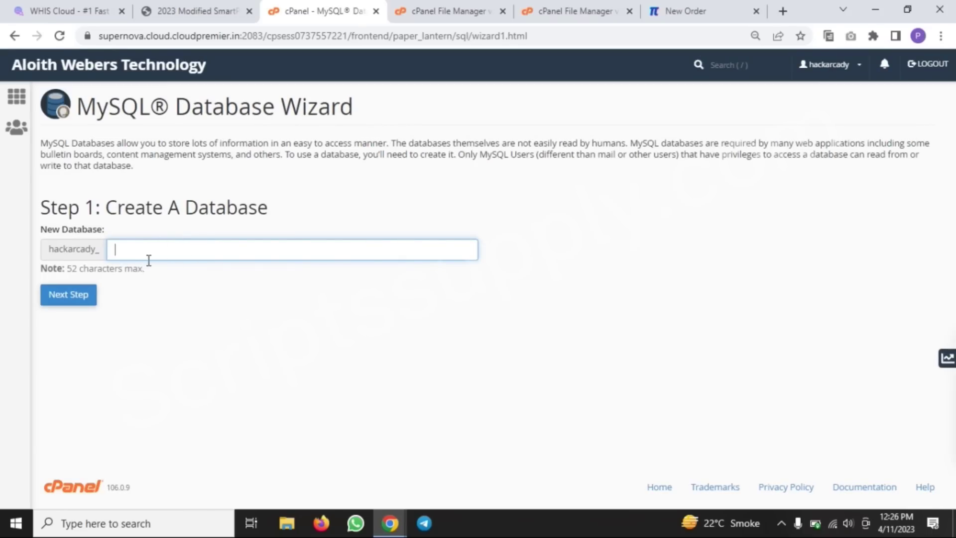
type("asd")
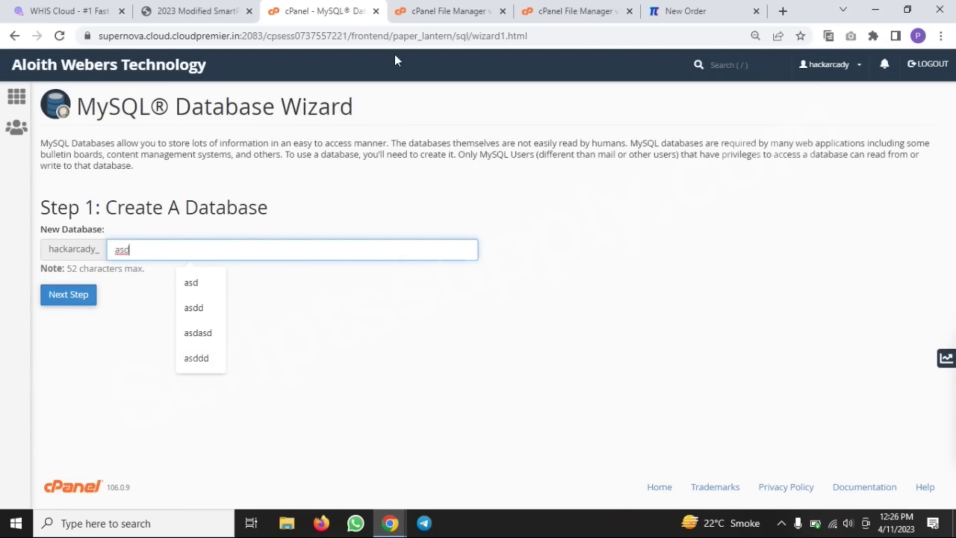
Review the database settings in public_html/red/app/config.php, then close the editor
left_click(438, 10)
left_click(575, 11)
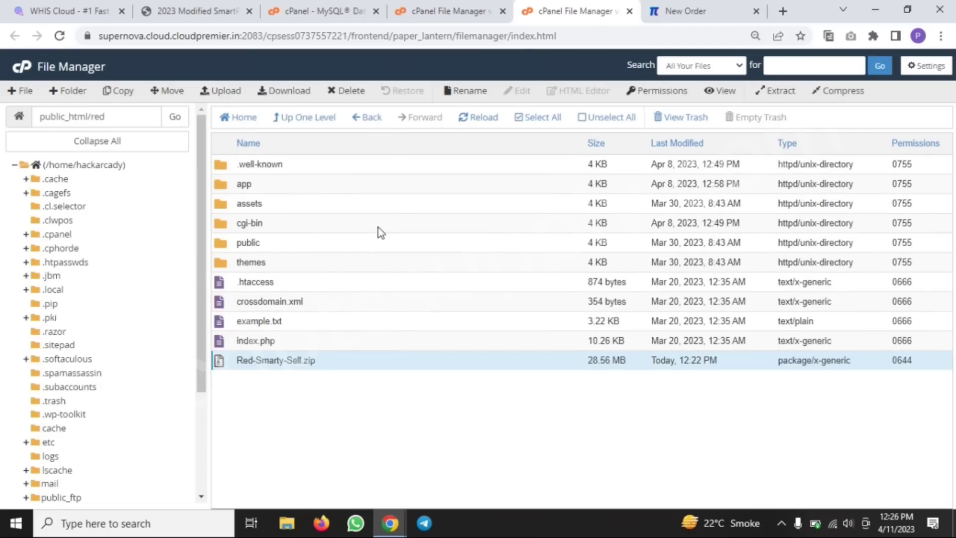
double_click(302, 189)
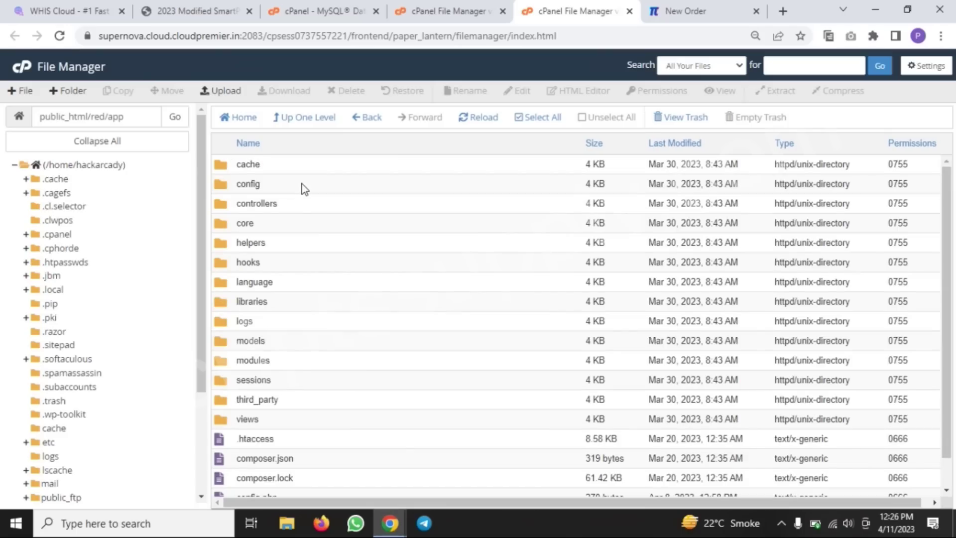
scroll(321, 349, "down", 1)
left_click(294, 472)
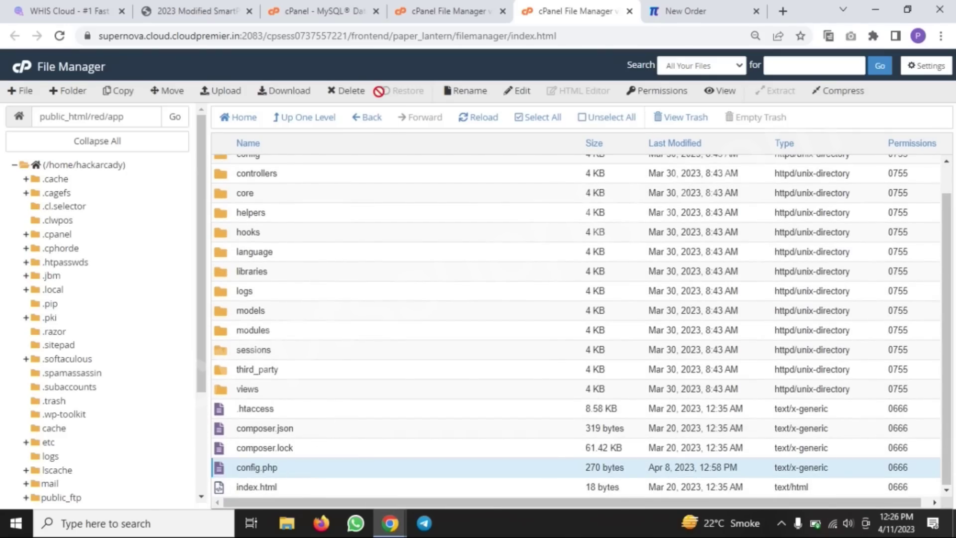
left_click(513, 91)
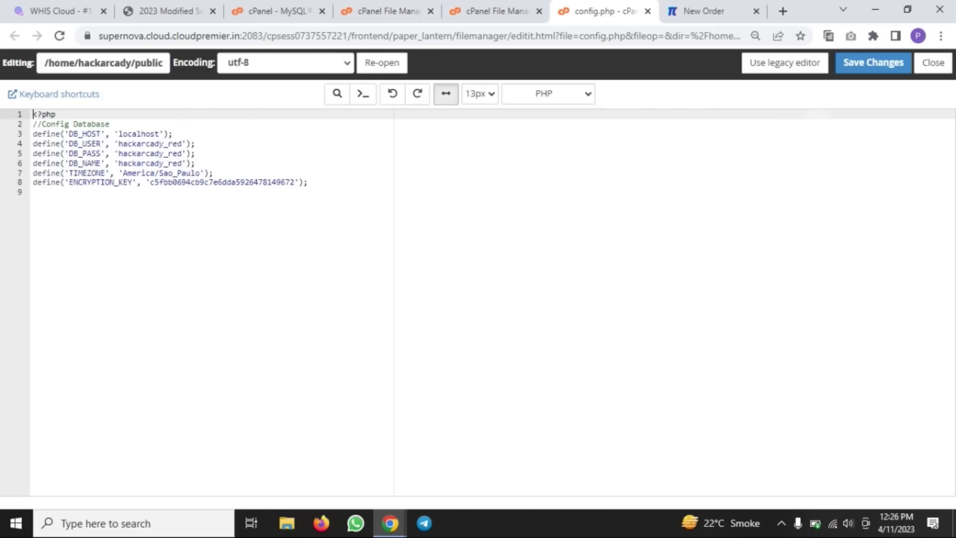
key("ctrl+w")
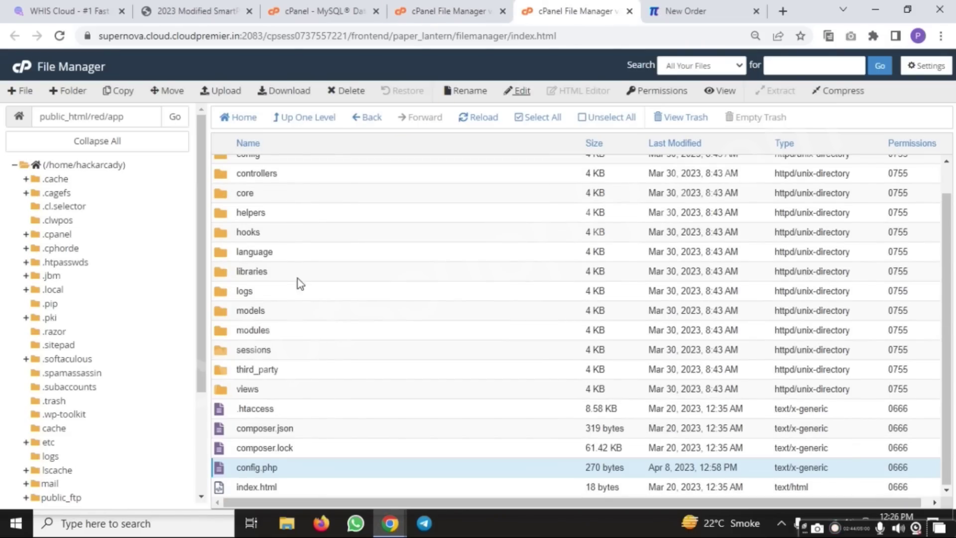
Extract Red-Smarty-Sell.zip into public_html/red and reload the file listing
left_click(309, 125)
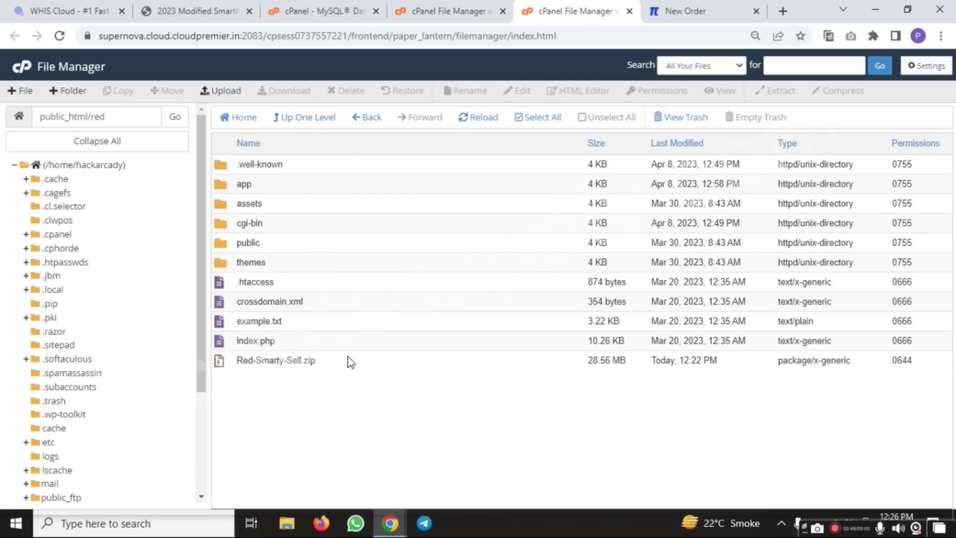
left_click(350, 363)
left_click(776, 90)
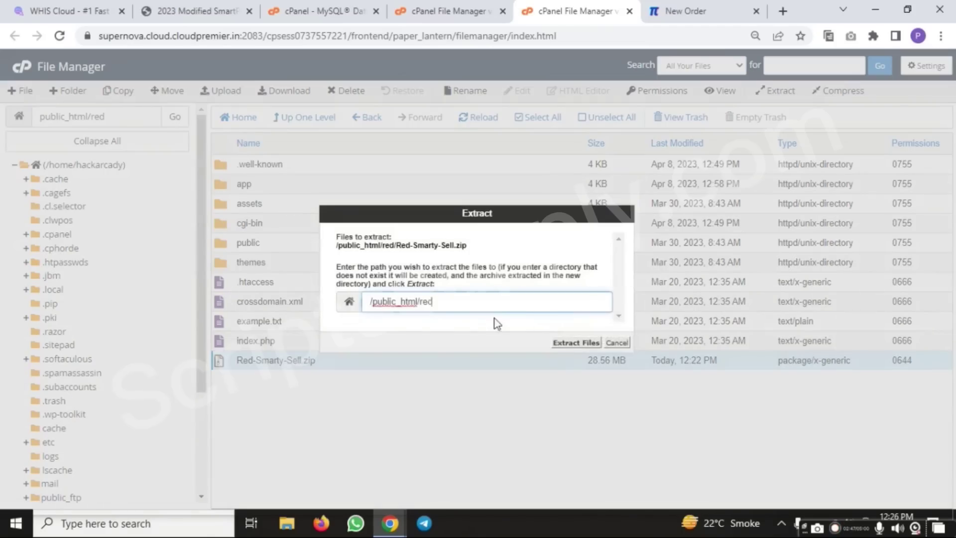
left_click(581, 342)
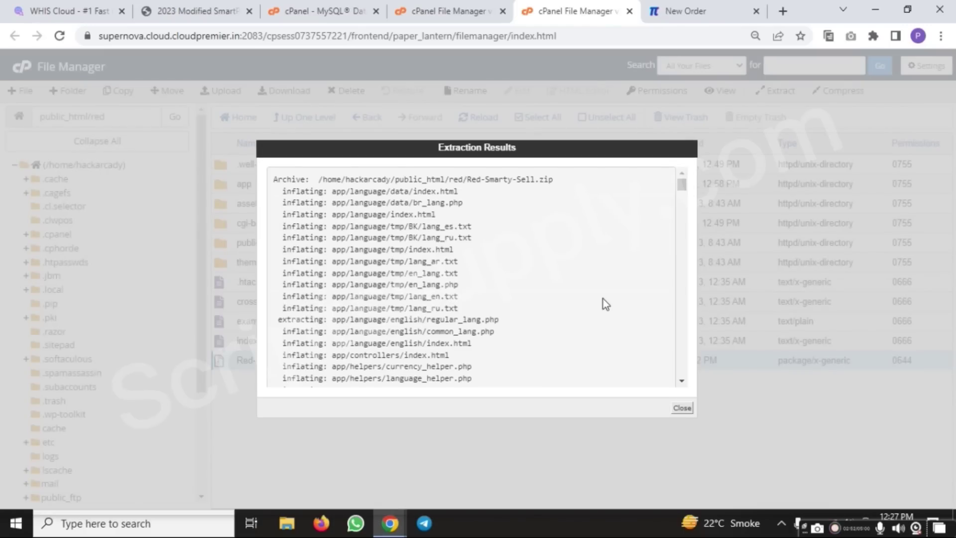
left_click(683, 408)
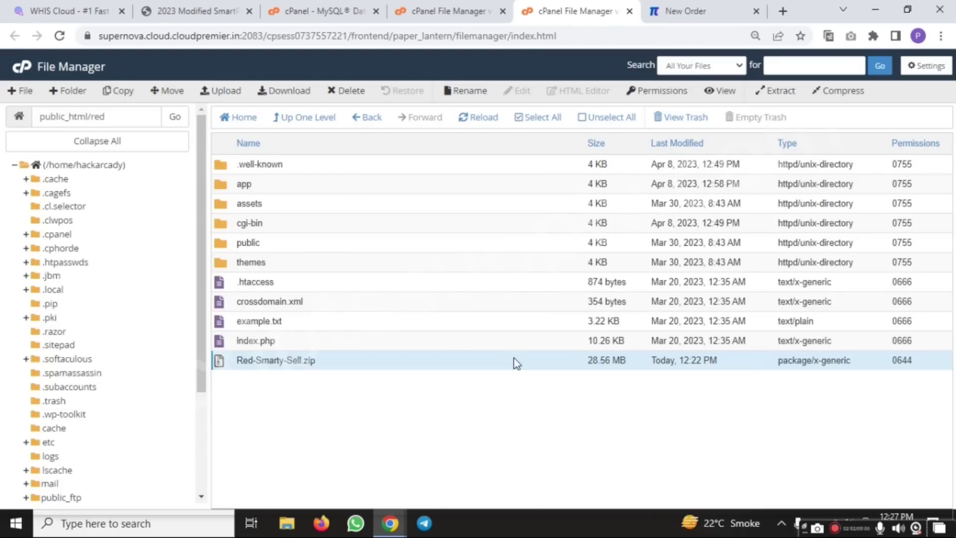
left_click(492, 121)
Download the extracted hackarcady_red.sql database file
left_click(355, 346)
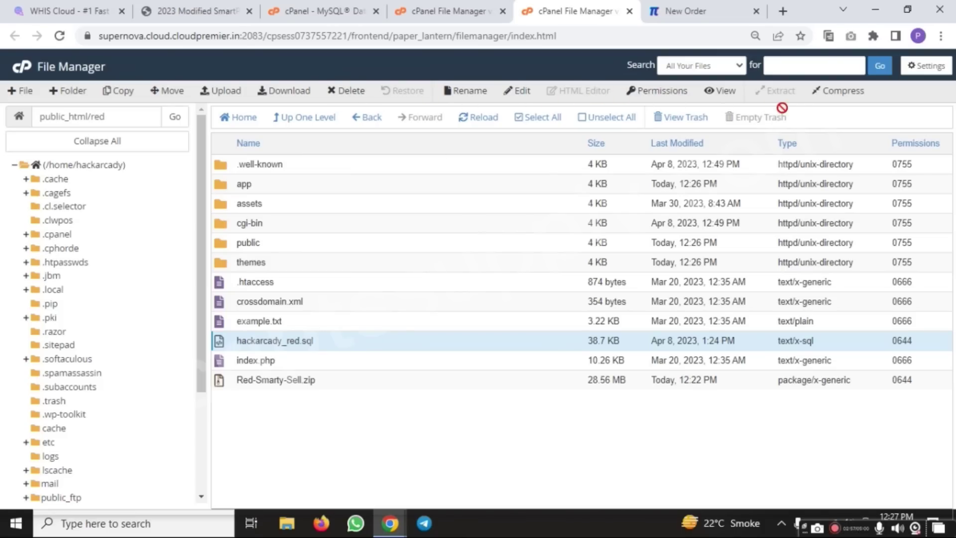
left_click(277, 91)
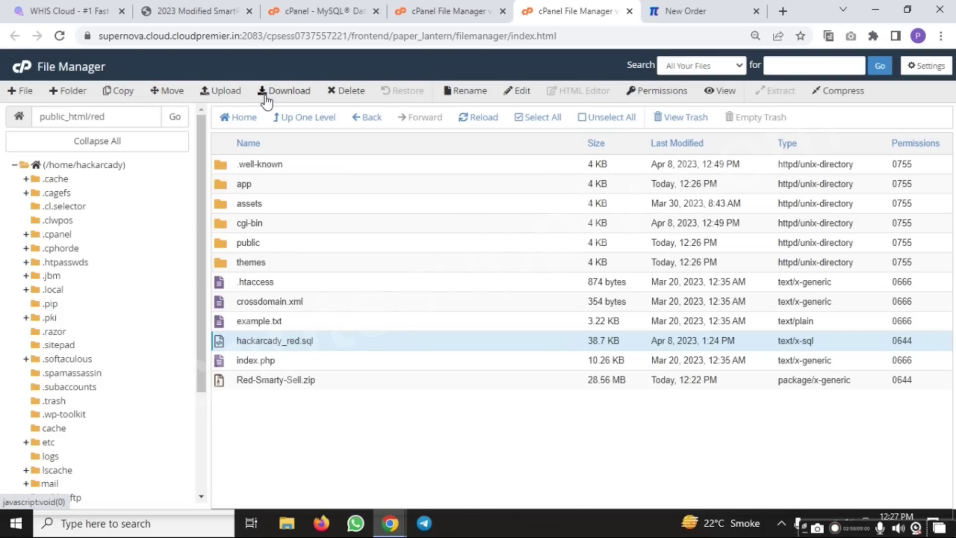
left_click(319, 11)
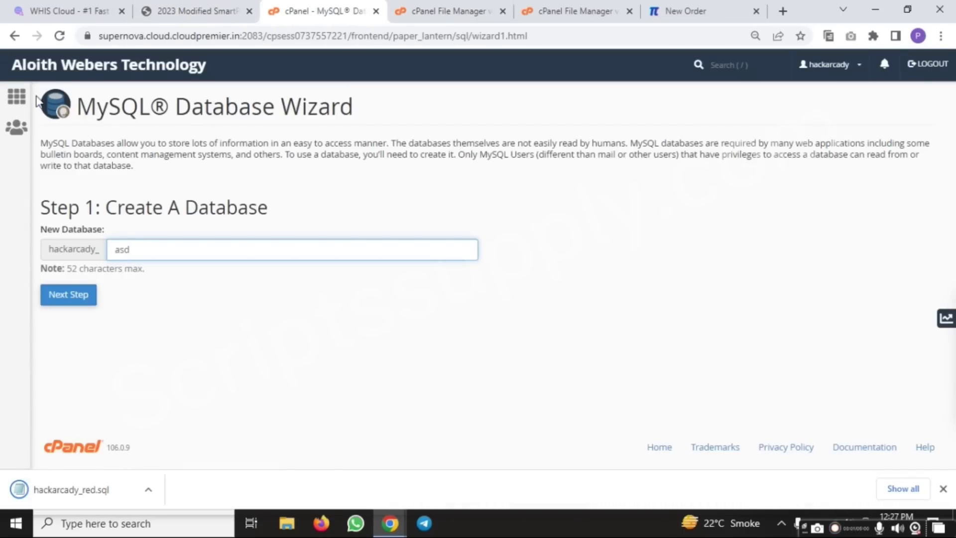
Open phpMyAdmin via the 'phpm' search and select the hackarcady_red database
type("phpmy")
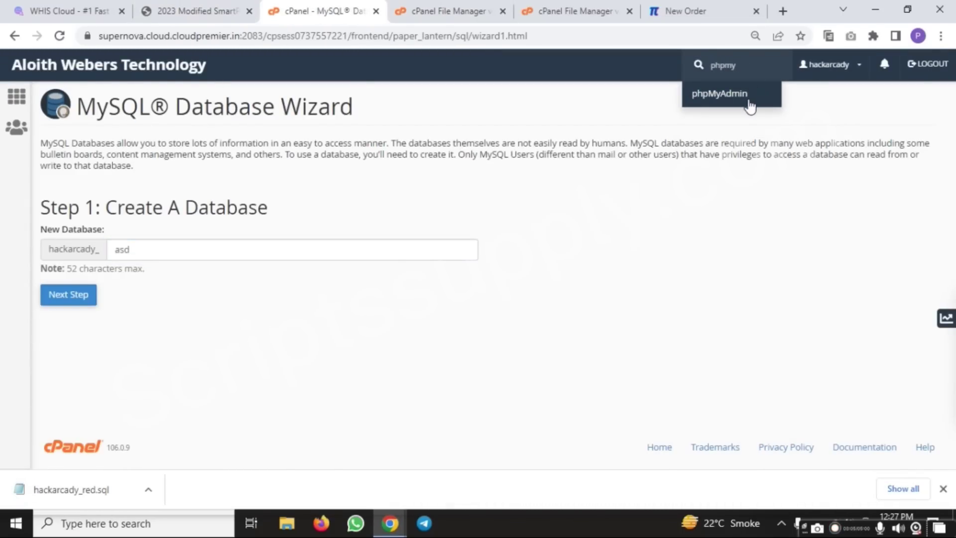
left_click(720, 94)
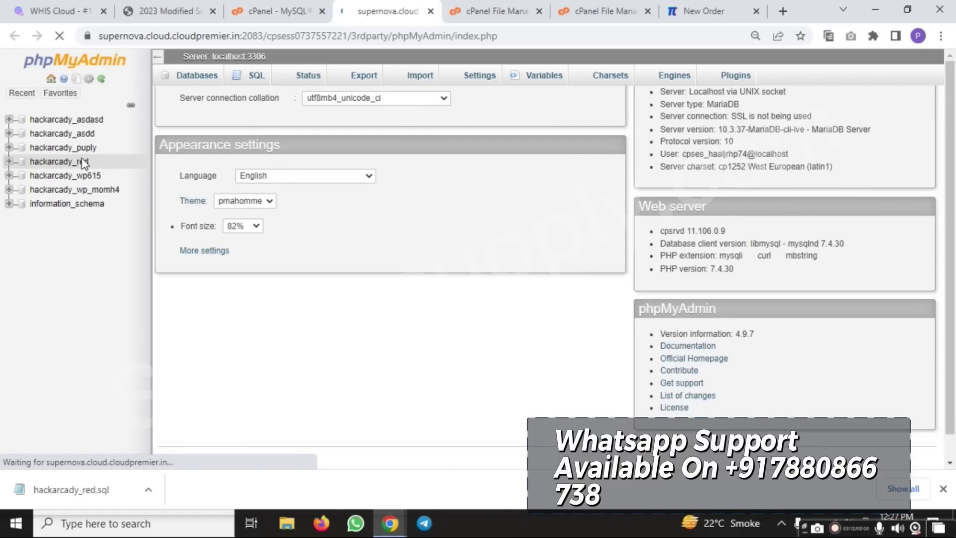
left_click(76, 167)
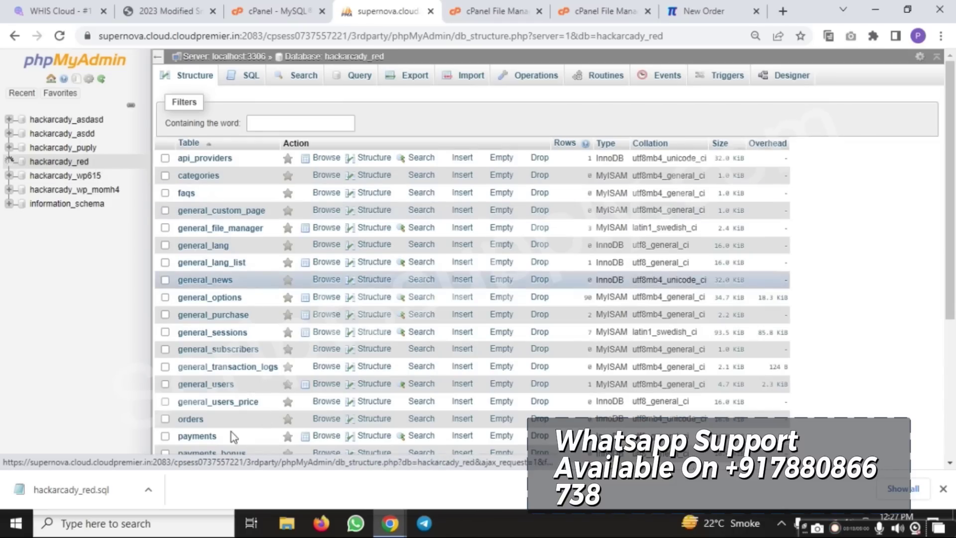
Switch over to the other Chrome window
mouse_move(93, 494)
left_mouse_down()
mouse_move(174, 412)
mouse_move(167, 436)
mouse_move(111, 490)
left_mouse_up()
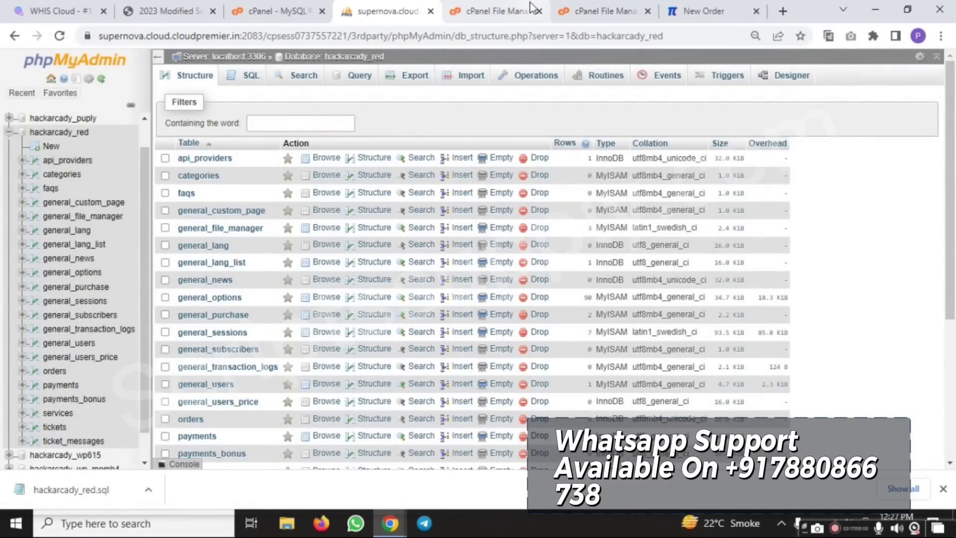
left_click(382, 526)
left_click(425, 429)
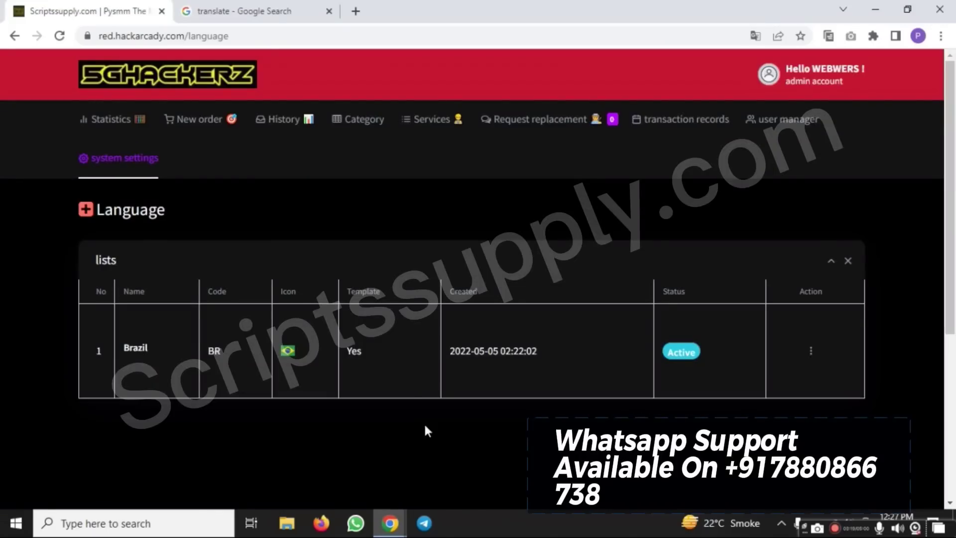
Load scriptssupply.com by entering 'script' in the File Manager tab's address bar
left_click(390, 523)
left_click(312, 461)
left_click(598, 10)
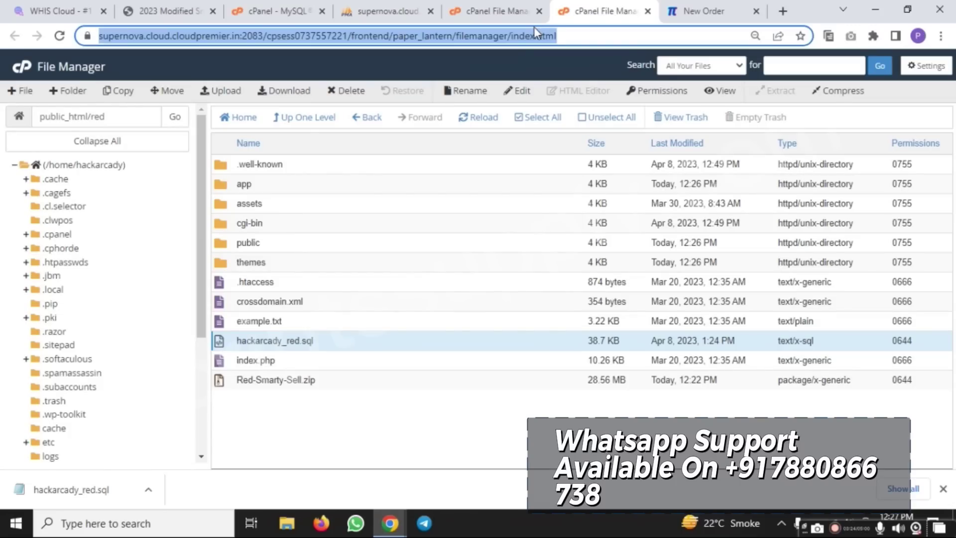
key("ctrl+l")
type("script")
key("Return")
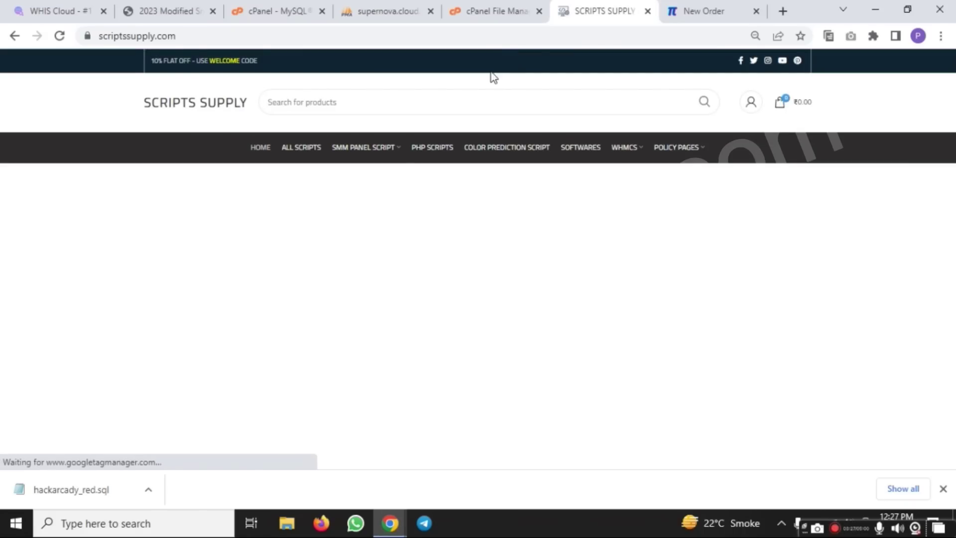
Browse the store's grid of SMM panel and color prediction scripts with prices
scroll(406, 218, "down", 7)
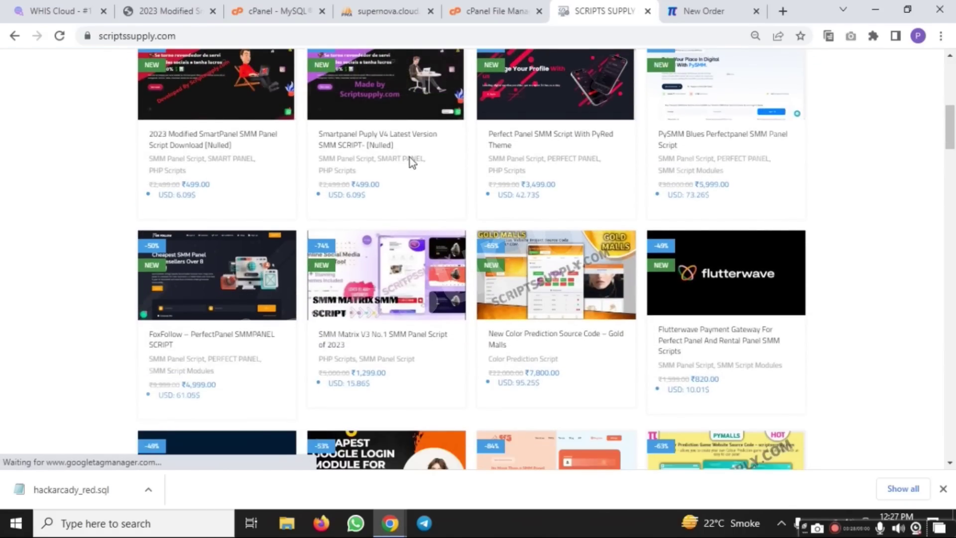
scroll(443, 273, "down", 5)
scroll(458, 280, "down", 4)
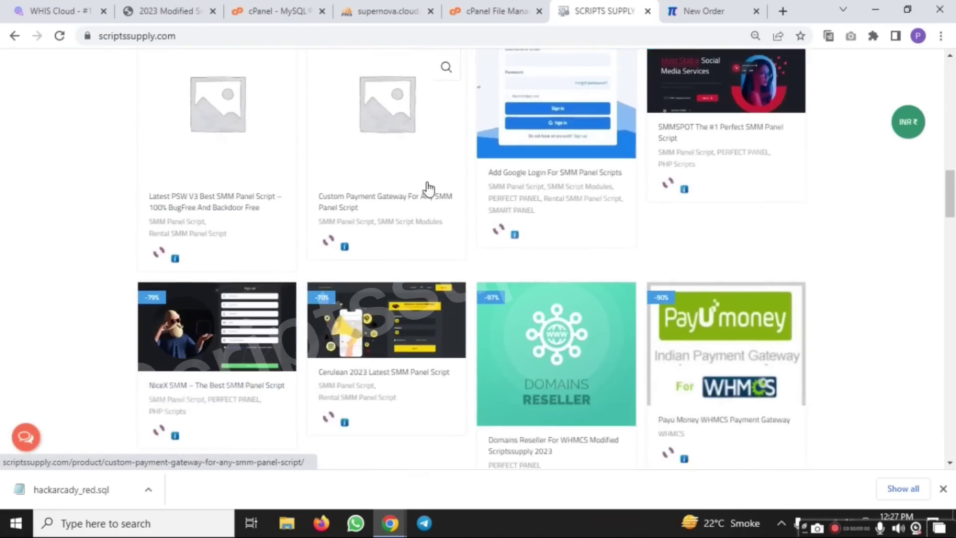
scroll(551, 244, "up", 4)
scroll(551, 249, "down", 7)
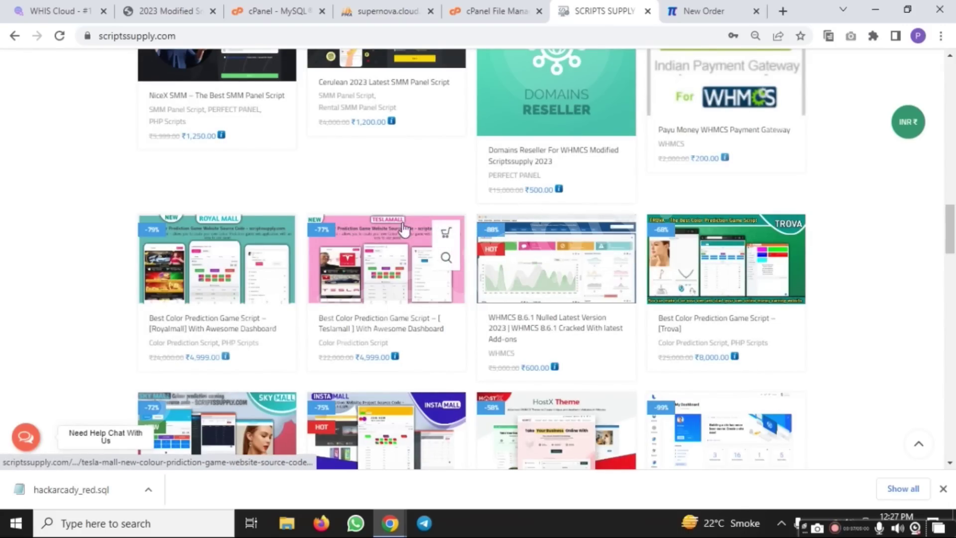
scroll(502, 239, "down", 5)
scroll(518, 240, "down", 11)
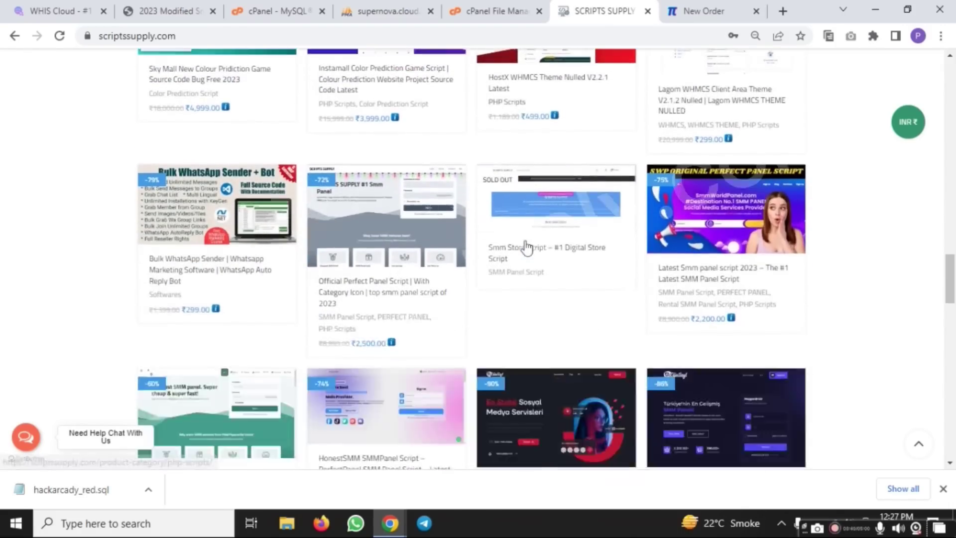